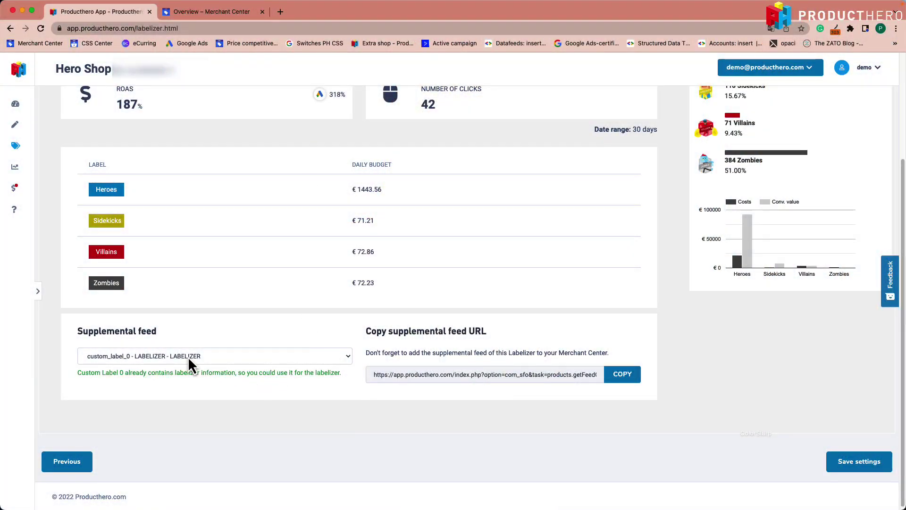
Keep custom_label_0 as the labelizer label and copy the Producthero supplemental feed URL
left_click(187, 355)
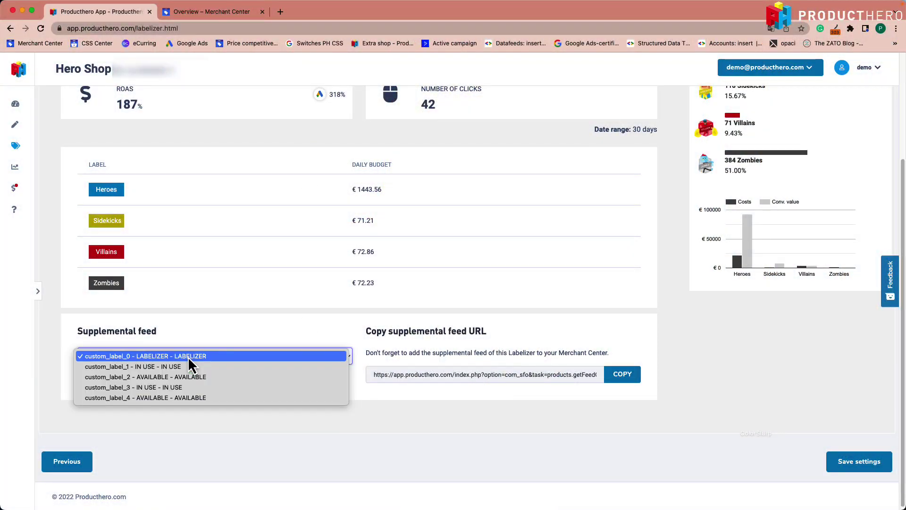
left_click(191, 356)
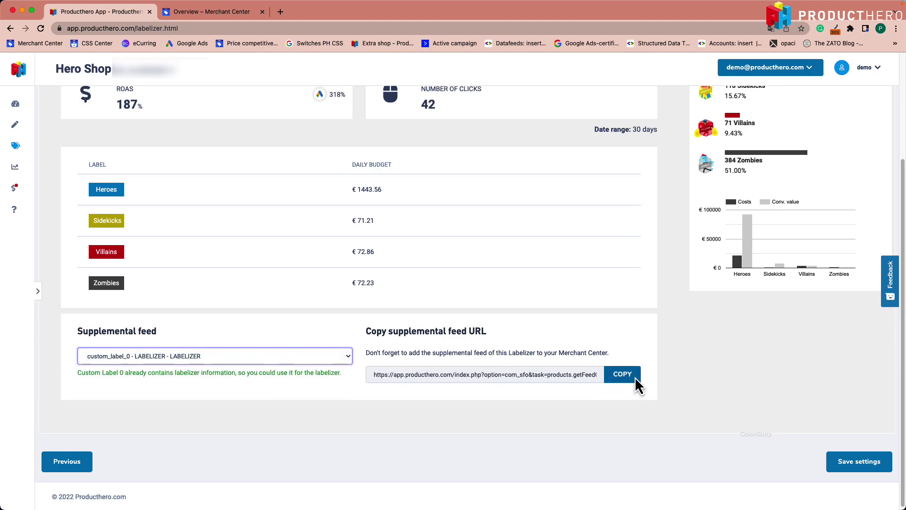
left_click(622, 373)
left_click(453, 282)
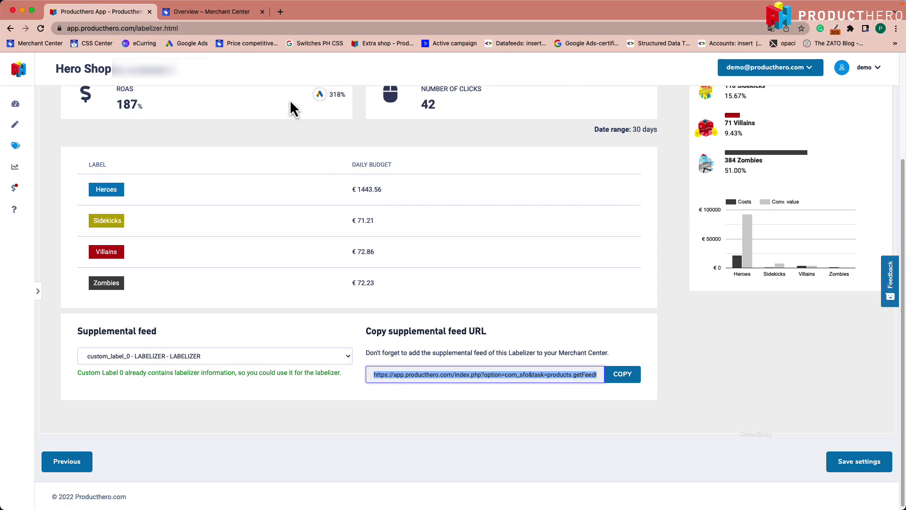
Under Products > Feeds, add a supplemental feed 'Producthero feed heroshop' using scheduled fetch
left_click(235, 14)
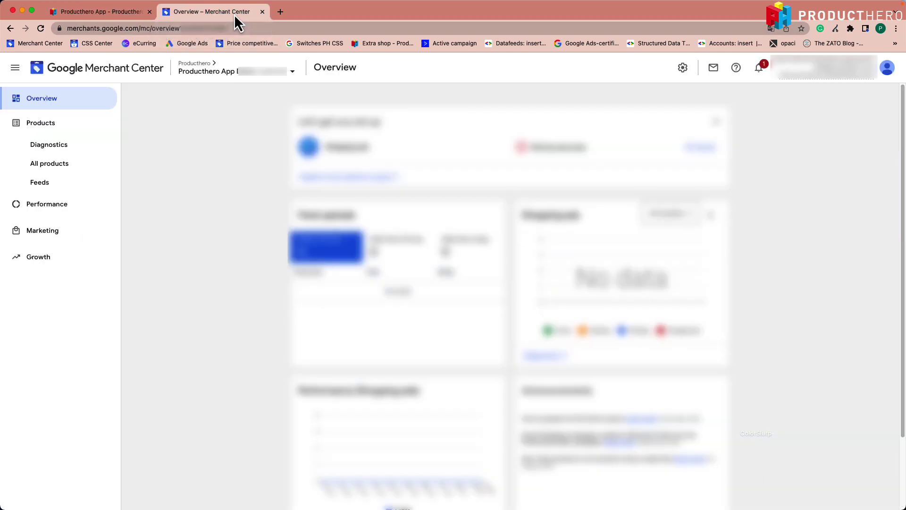
left_click(74, 183)
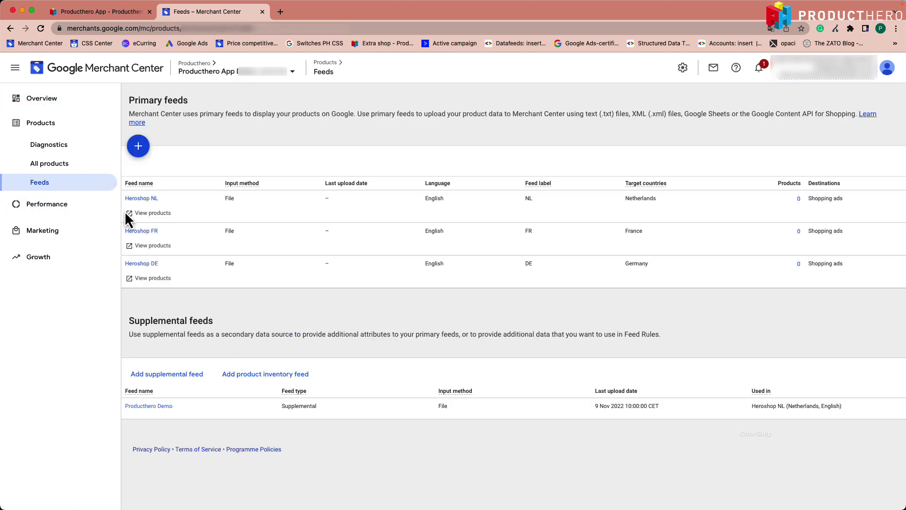
left_click(166, 374)
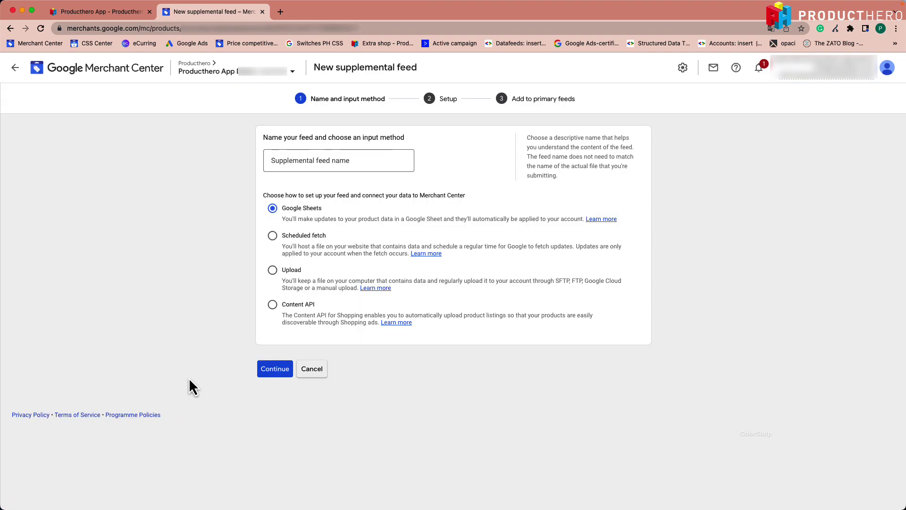
left_click(301, 165)
type("Producthero feed heroshop")
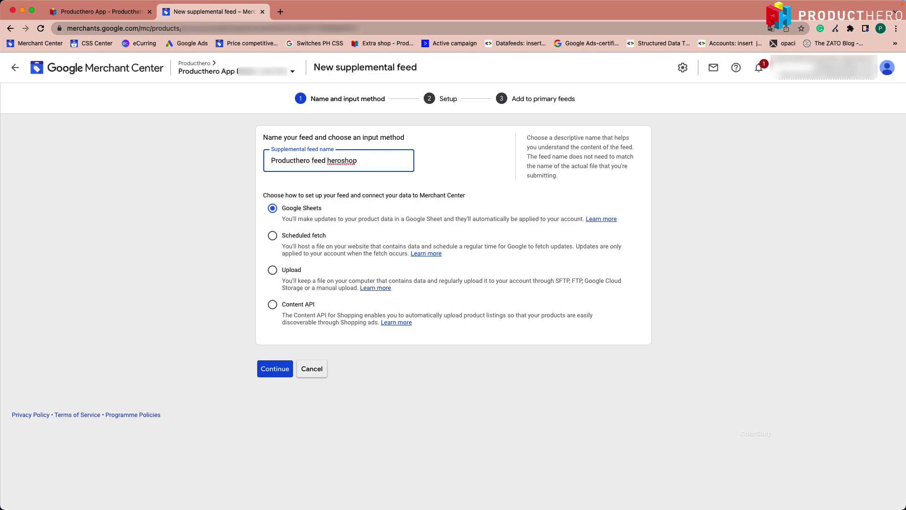
left_click(313, 233)
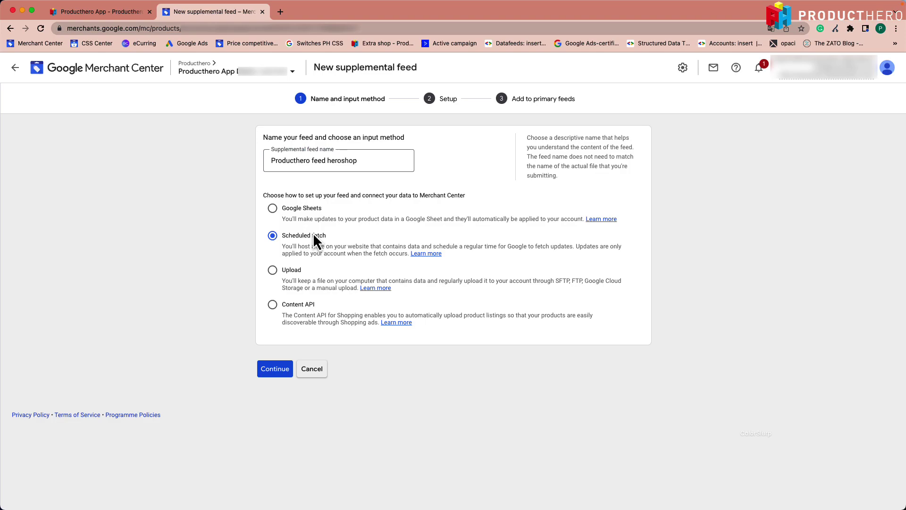
Set file name 'Producthero feed heroshop', a daily 10:00 fetch, and paste the labelizer URL
left_click(274, 369)
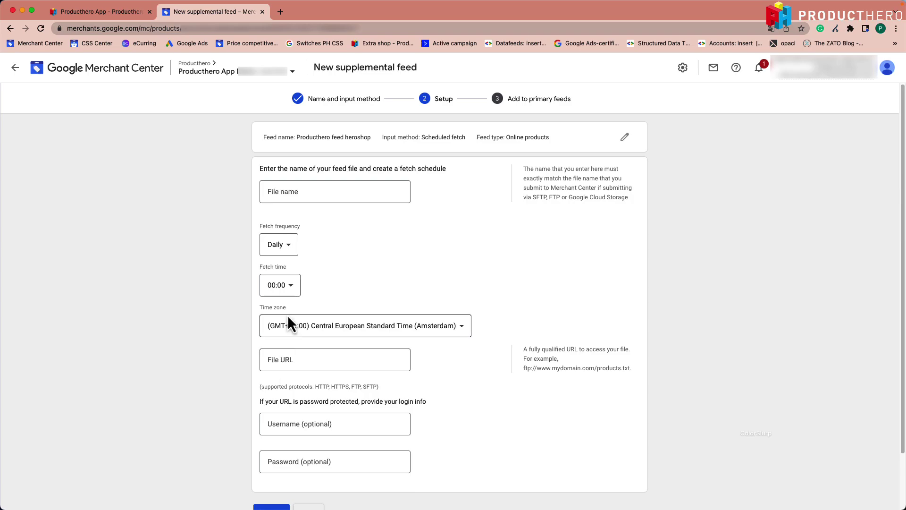
left_click(312, 195)
type("Producthero feed heroshop")
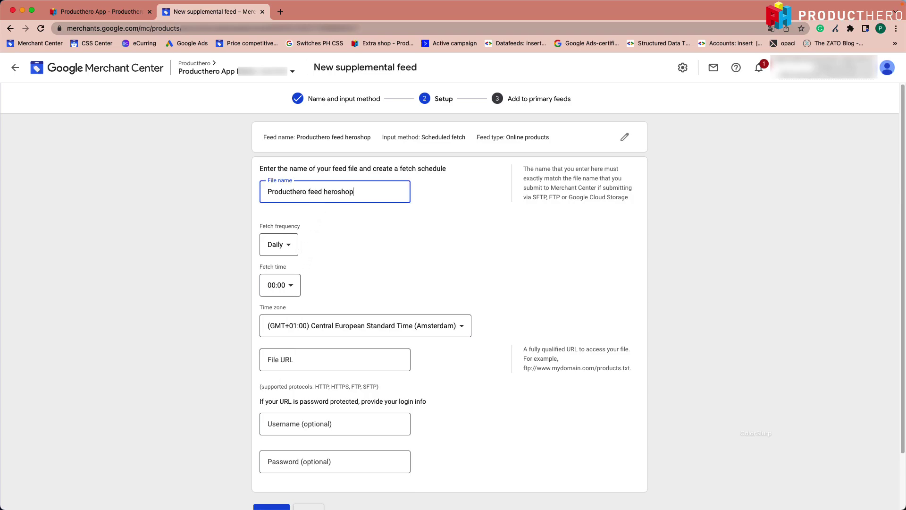
left_click(279, 284)
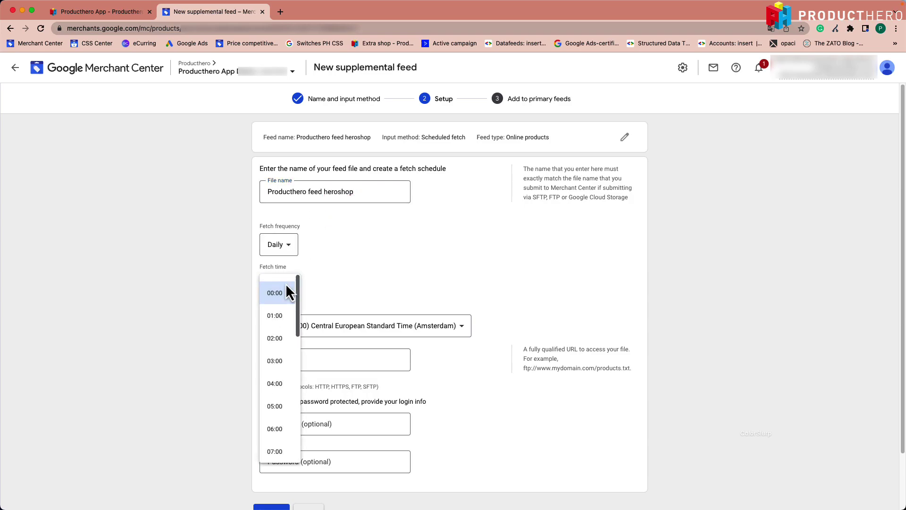
scroll(279, 412, "down", 3)
left_click(279, 422)
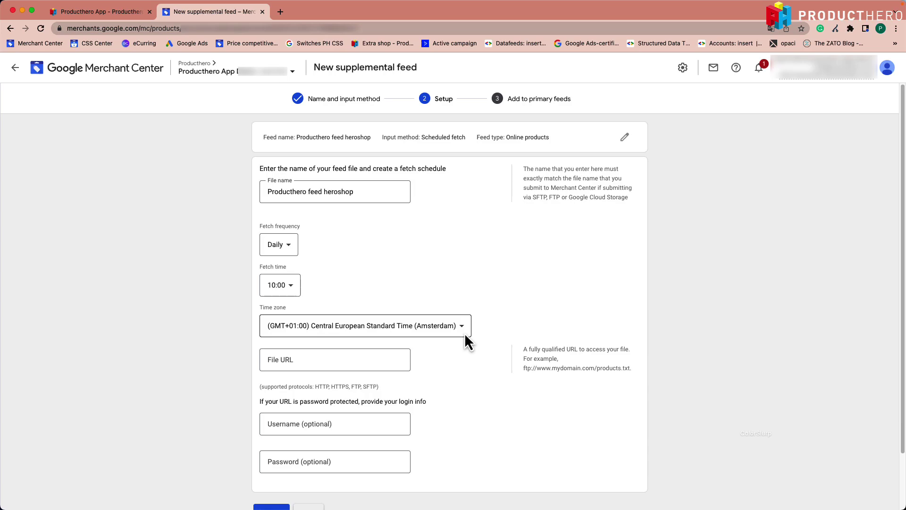
right_click(289, 361)
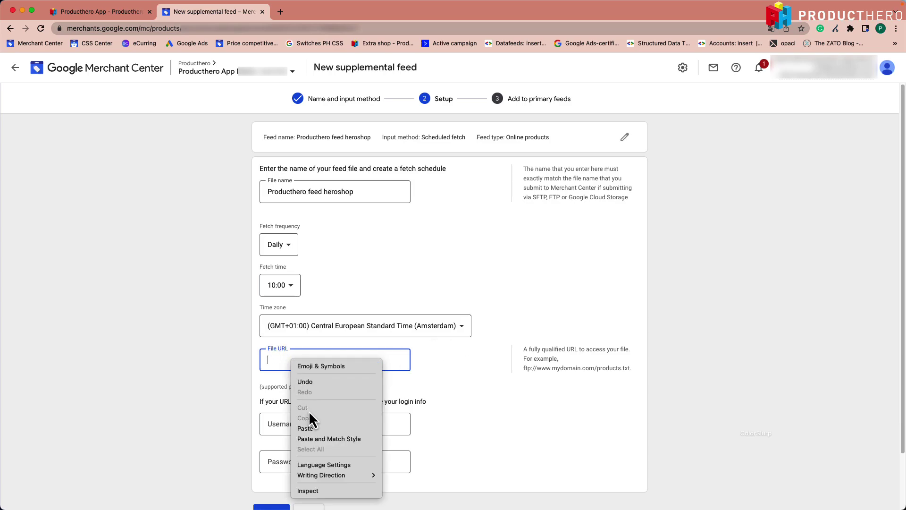
left_click(305, 428)
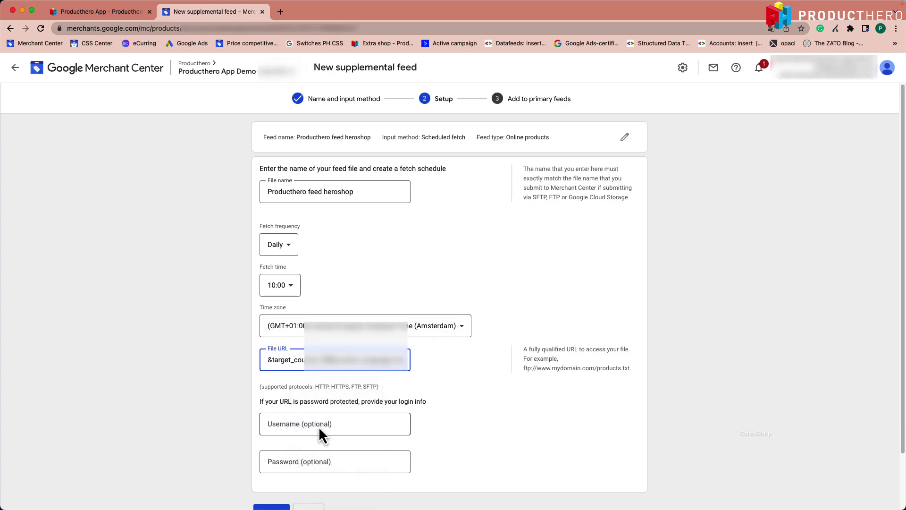
scroll(319, 426, "down", 1)
Keep Heroshop NL (NL, English) as the primary feed and create the supplemental feed
left_click(271, 484)
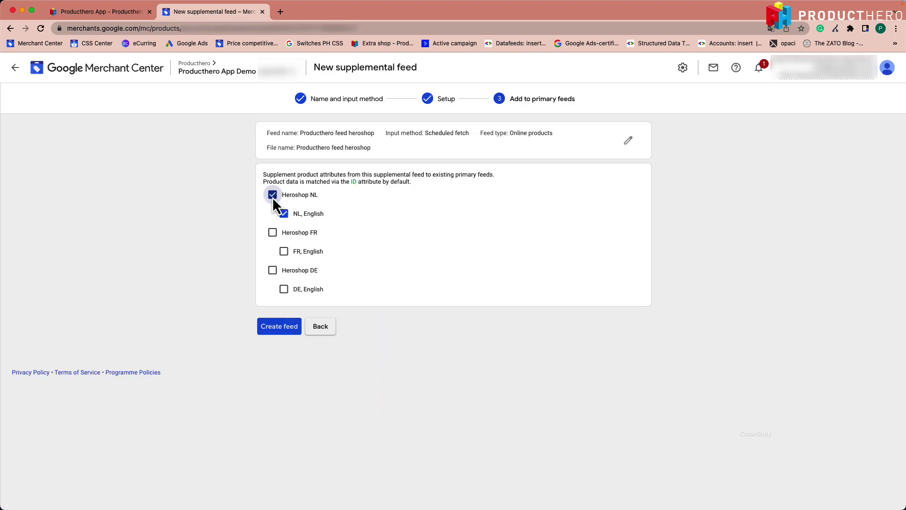
left_click(278, 326)
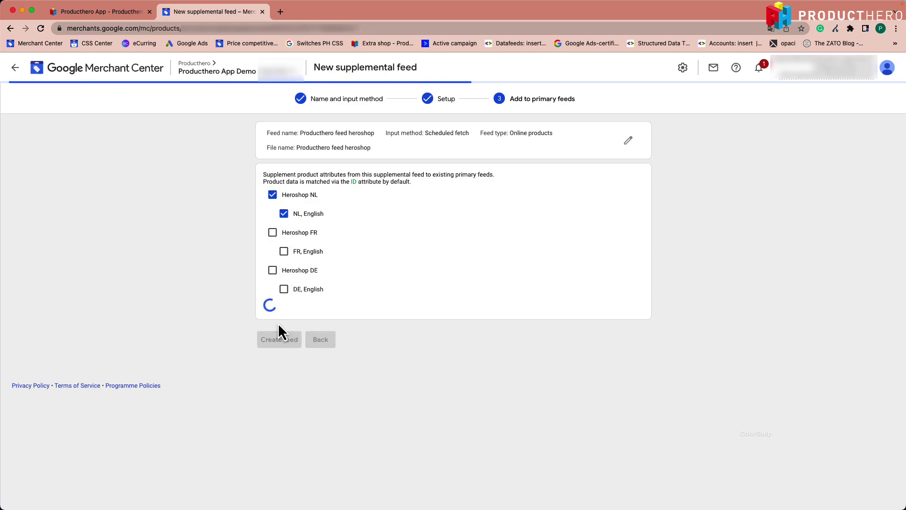